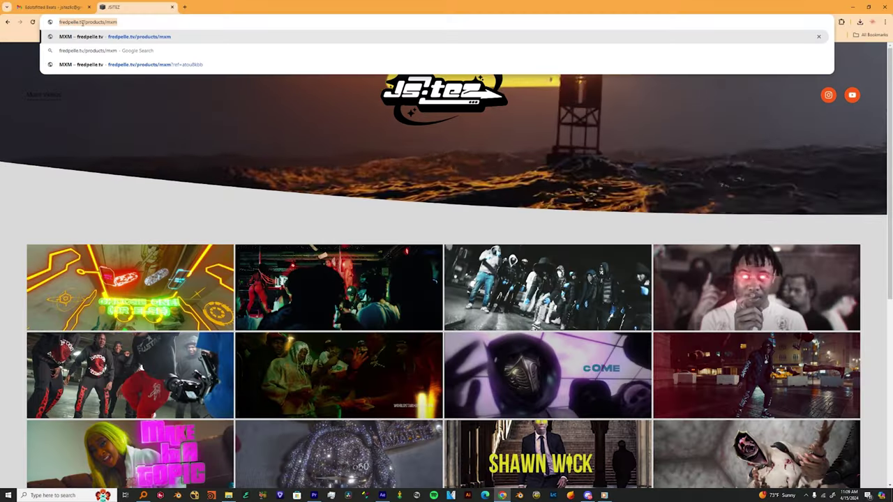
Enter the address of the MXM product page on fredpelle.tv in the browser
key(BackSpace)
text(fredpell)
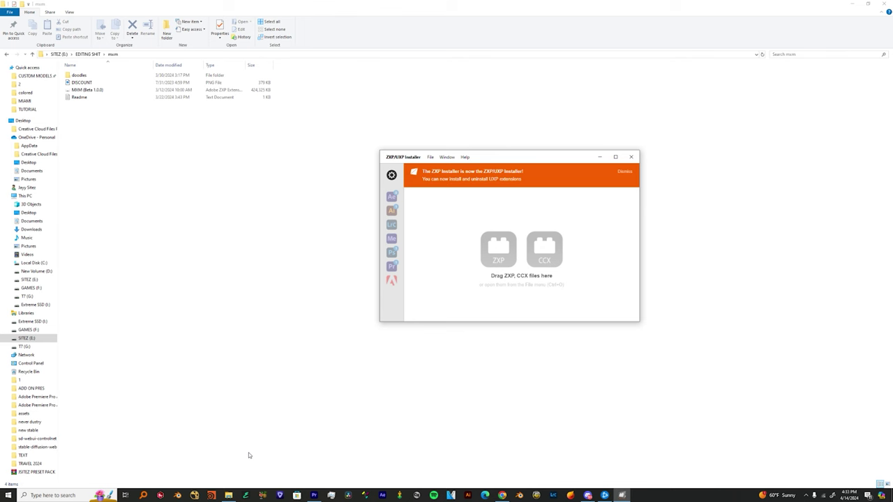
Bring the MXM (Beta 1.0.0) ZXP file to the ZXP/UXP Installer and show its After Effects extensions
drag(104, 90, 142, 185)
click(102, 91)
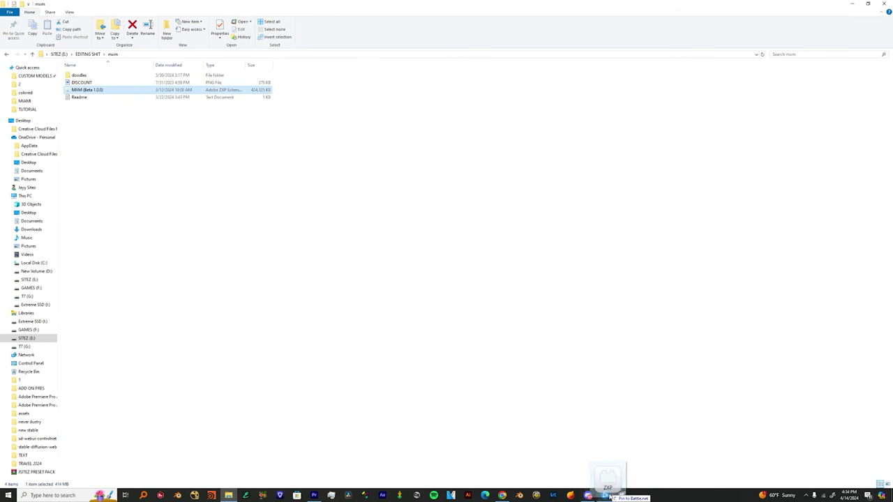
drag(616, 493, 487, 286)
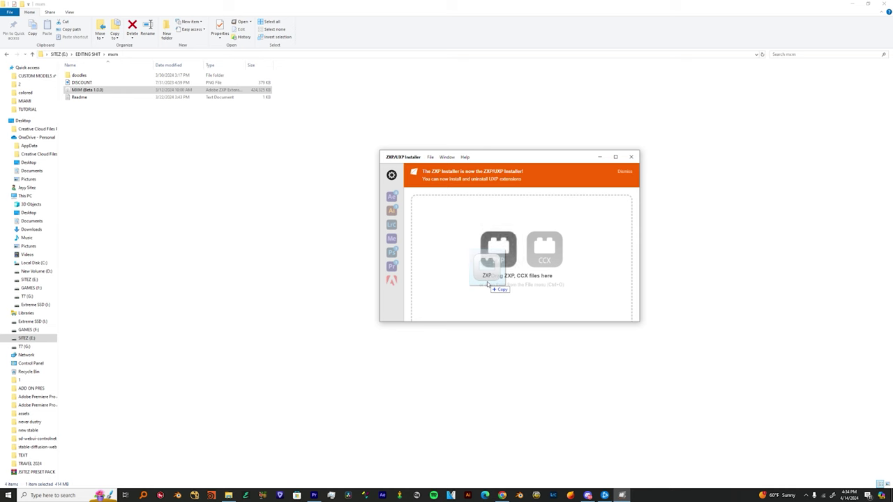
drag(487, 284, 235, 212)
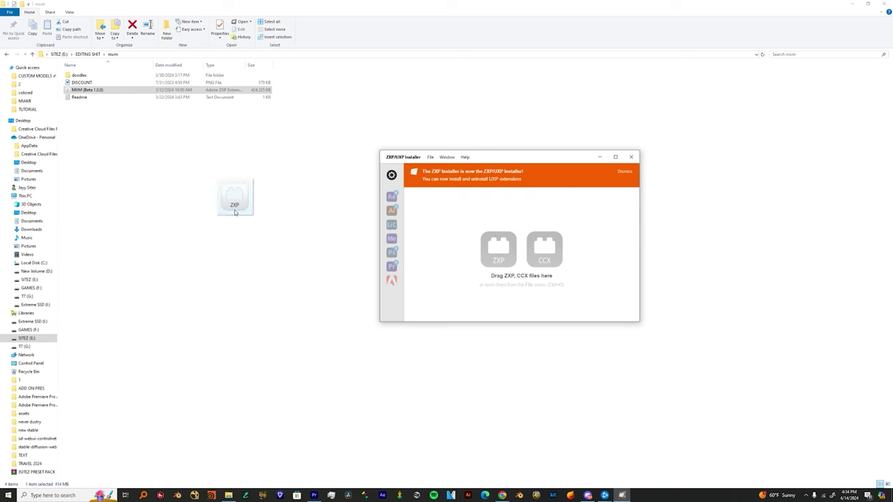
click(396, 201)
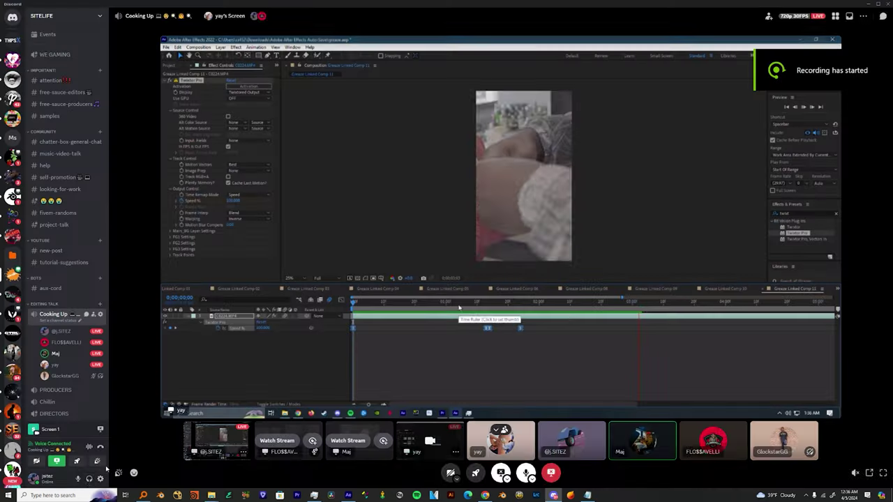
Switch to After Effects and open the Comp 15 precomp from the SeptembersRich - Lyfestyle v2 timeline
click(869, 5)
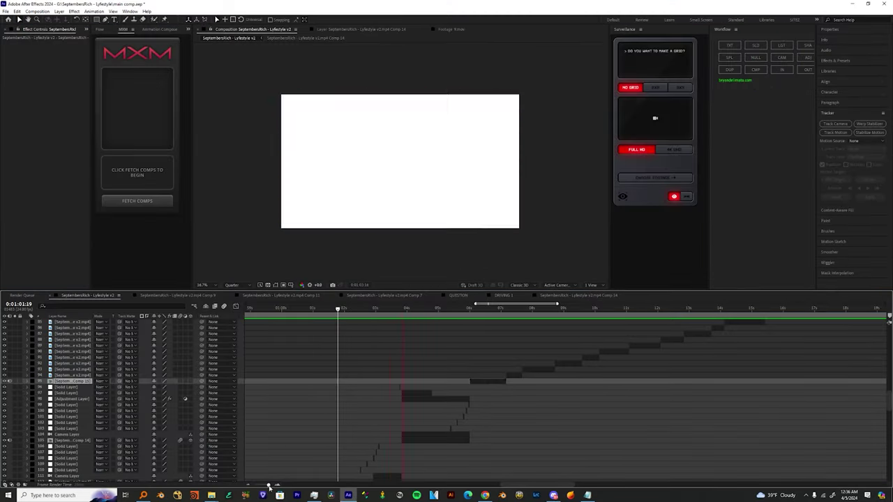
drag(268, 486, 268, 485)
drag(406, 379, 287, 386)
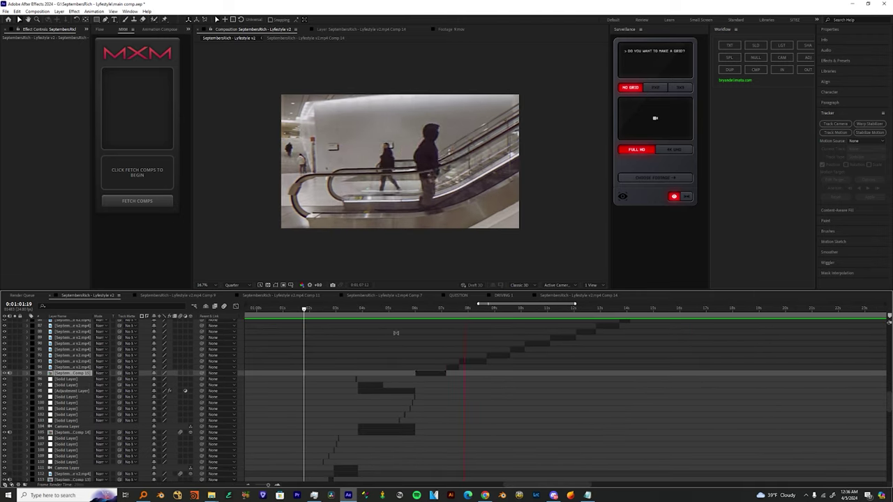
double_click(426, 376)
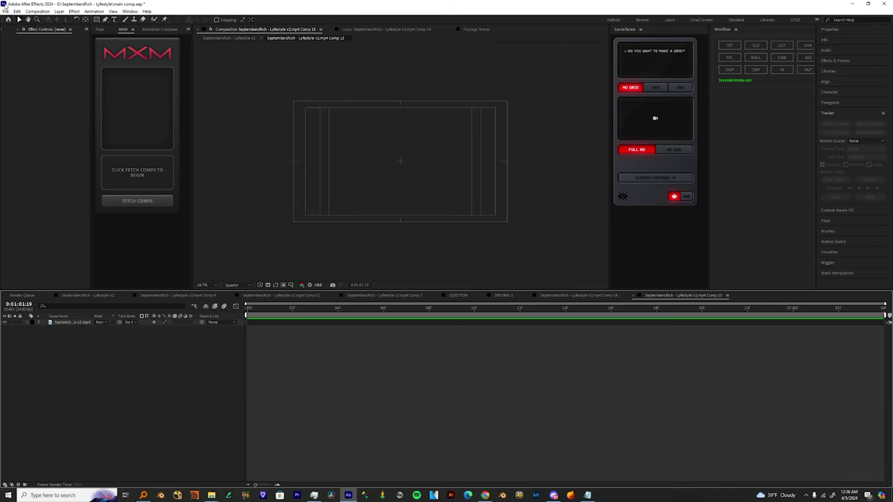
Rename the opened composition as "more smilets" in its composition settings
click(47, 12)
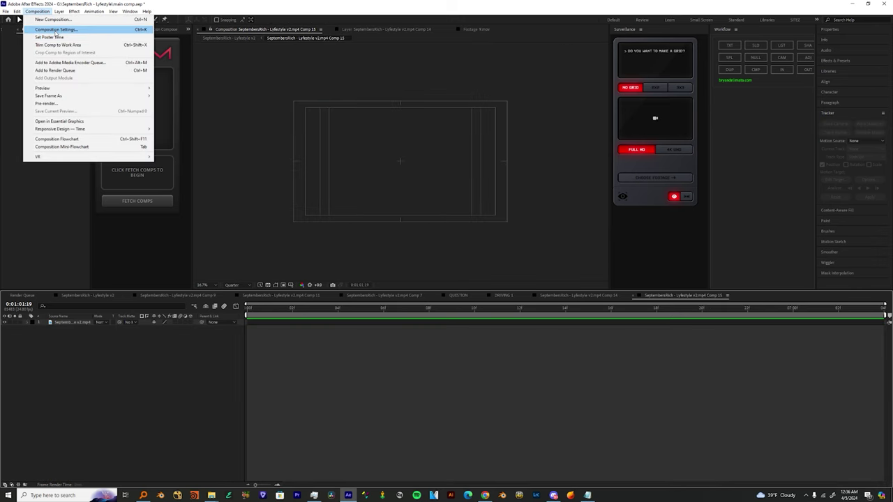
click(56, 30)
text(more sm)
text(ilets)
key(Return)
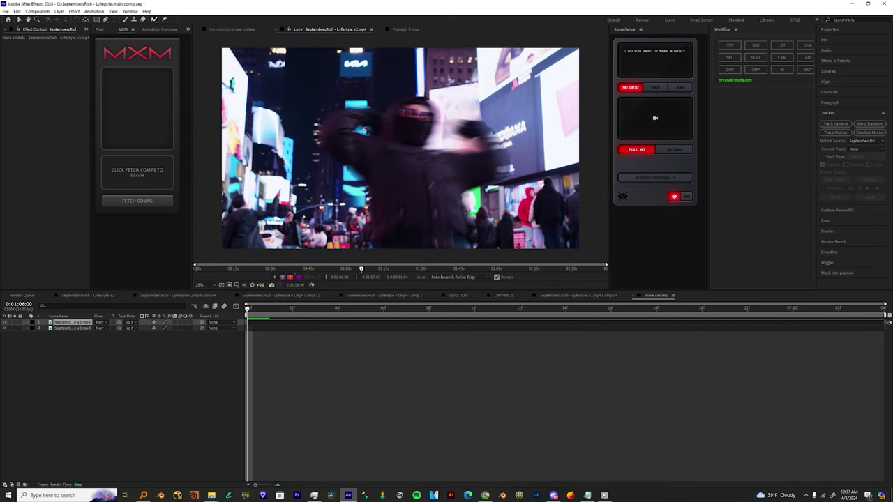
Mark the masked man in the duplicated footage layer with the Roto Brush and subtract excess area beside his body
drag(417, 120, 427, 202)
key(Page_Down)
key(Page_Up)
alt+drag(486, 188, 480, 225)
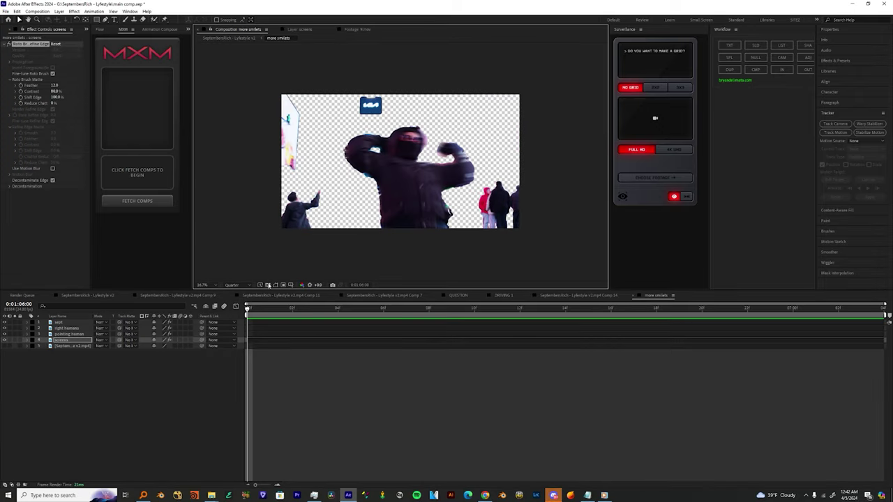
Turn off the transparency grid, add a Drop Shadow effect to the screens layer and increase its distance
click(267, 285)
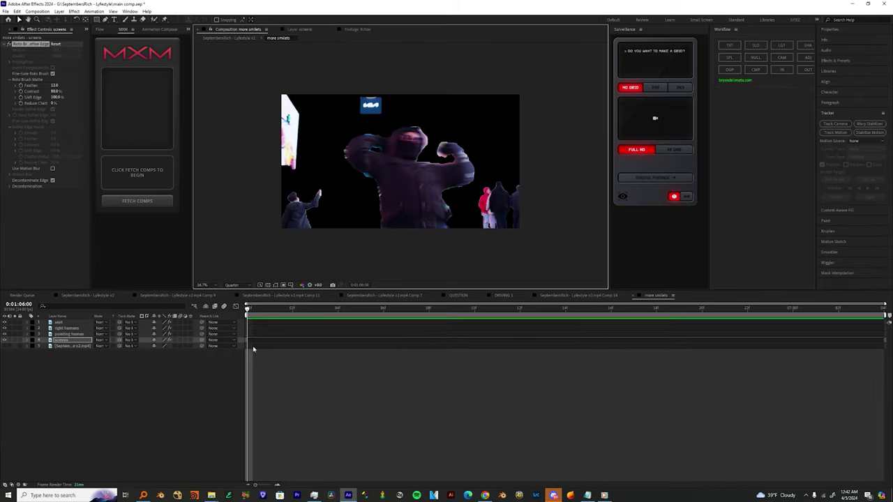
key(ctrl+space)
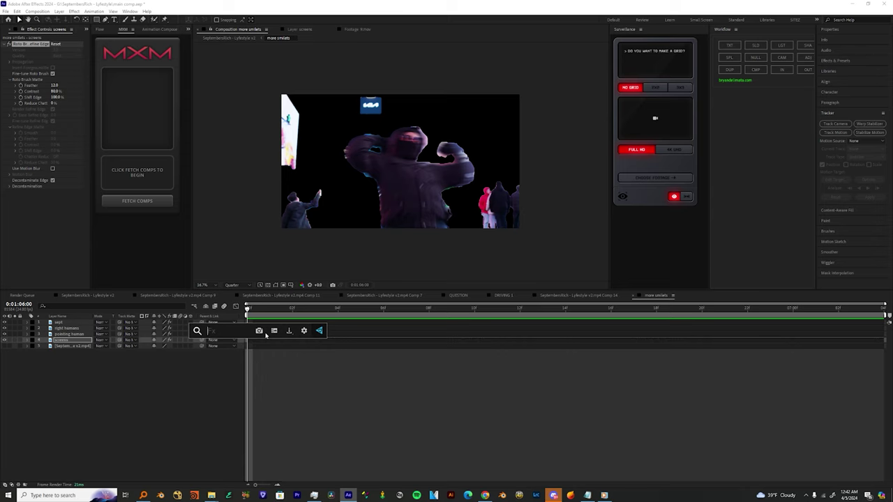
text(drop)
key(Return)
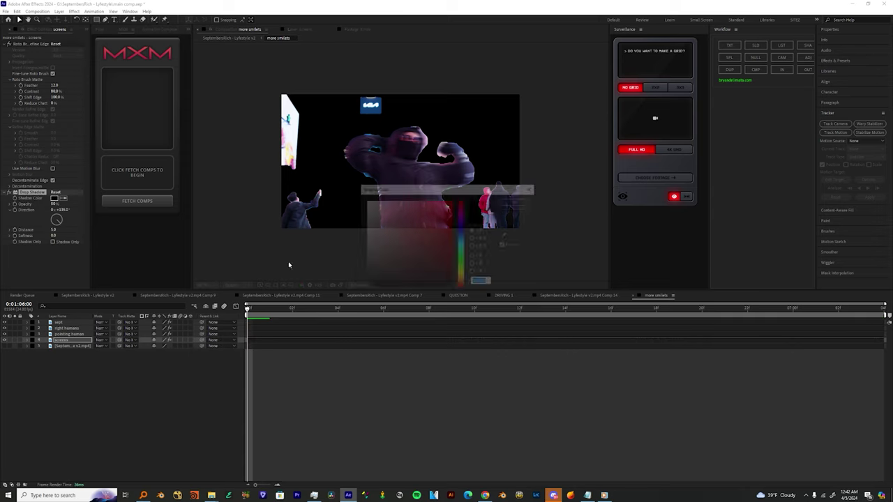
drag(68, 242, 88, 243)
drag(61, 232, 84, 234)
Copy the adjusted Drop Shadow effect and paste it onto another layer of the composition
click(31, 202)
key(ctrl+c)
click(74, 356)
key(ctrl+v)
drag(76, 344, 112, 344)
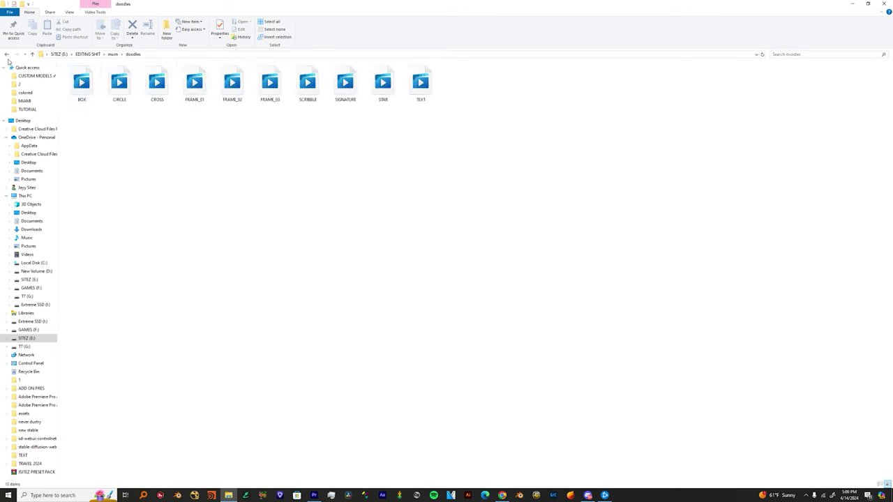
Select the doodle clips from BOX to TEXT in the mxm doodles folder
key(alt+Left)
click(314, 496)
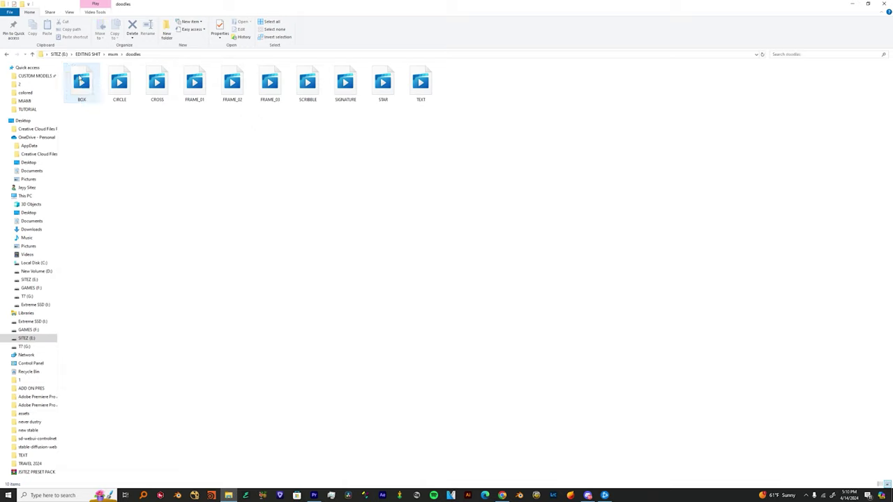
drag(65, 63, 428, 128)
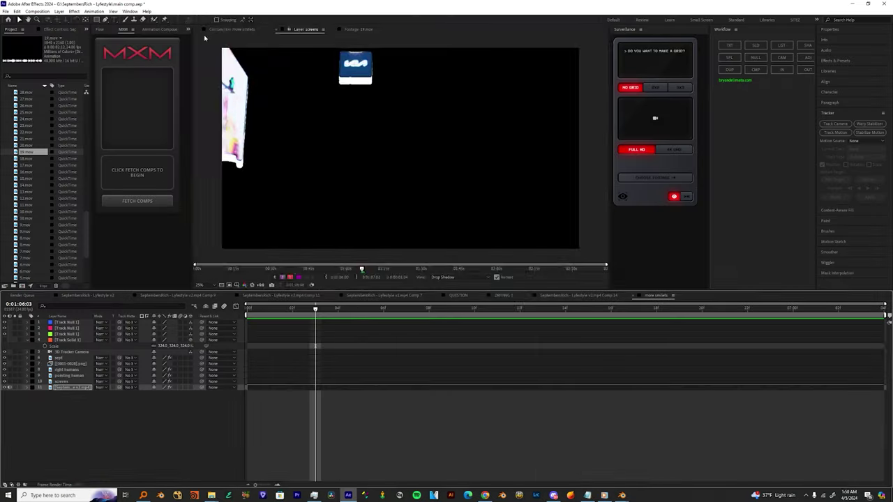
Preview several of the imported doodle clips, including 22.mov and 8.mov, in the Footage viewer
double_click(27, 194)
double_click(27, 132)
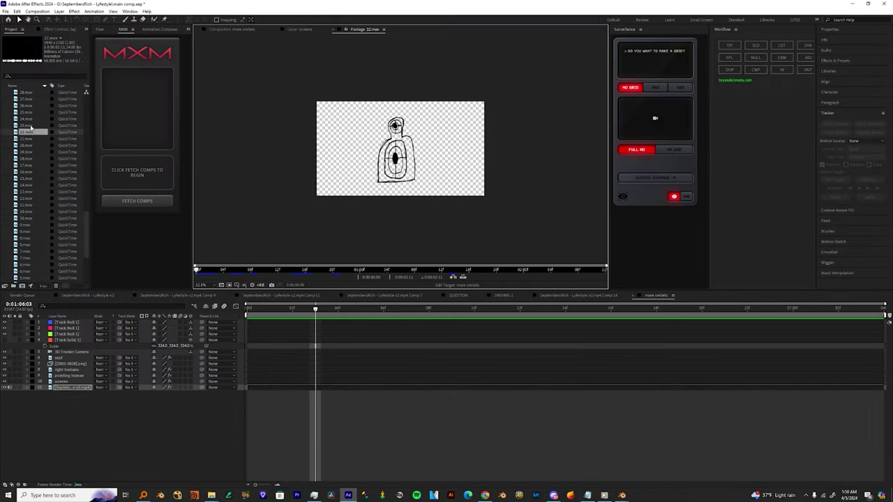
double_click(26, 212)
double_click(25, 186)
double_click(26, 166)
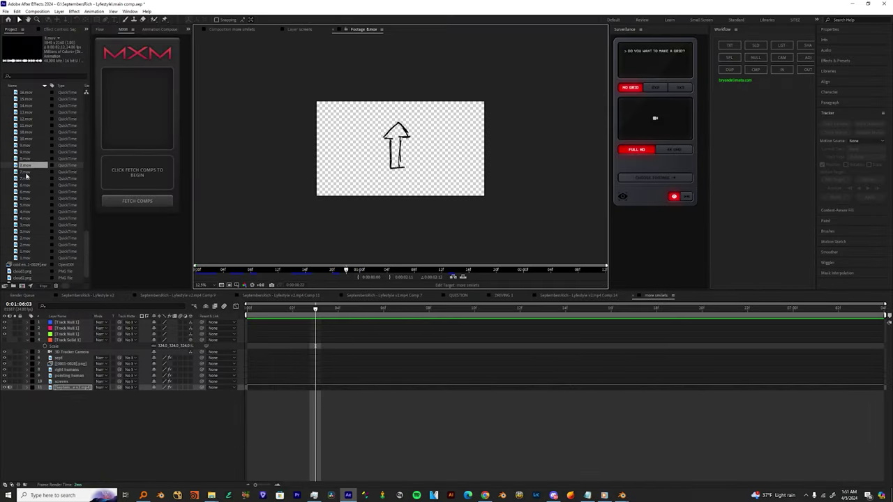
double_click(26, 92)
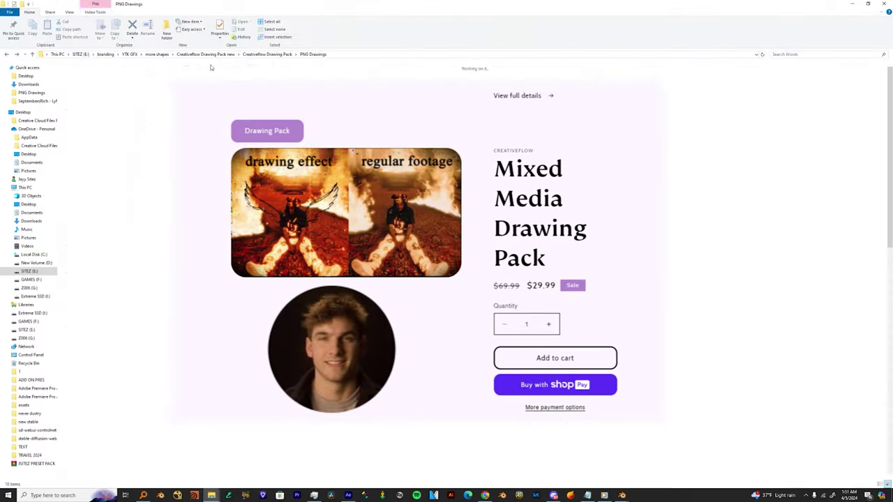
Look through the PNG Drawings folder and browse the PRETO folder inside more shapes
scroll(211, 84, down, 10)
scroll(212, 84, up, 10)
click(157, 55)
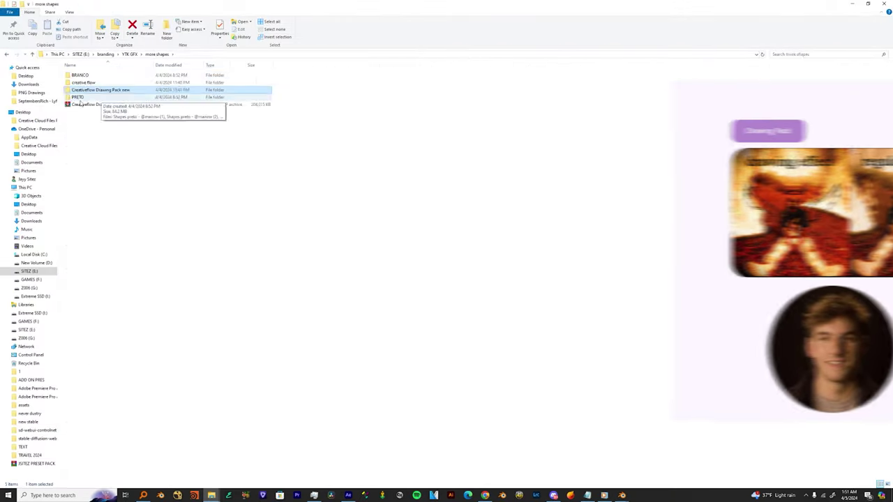
double_click(79, 97)
scroll(419, 313, down, 5)
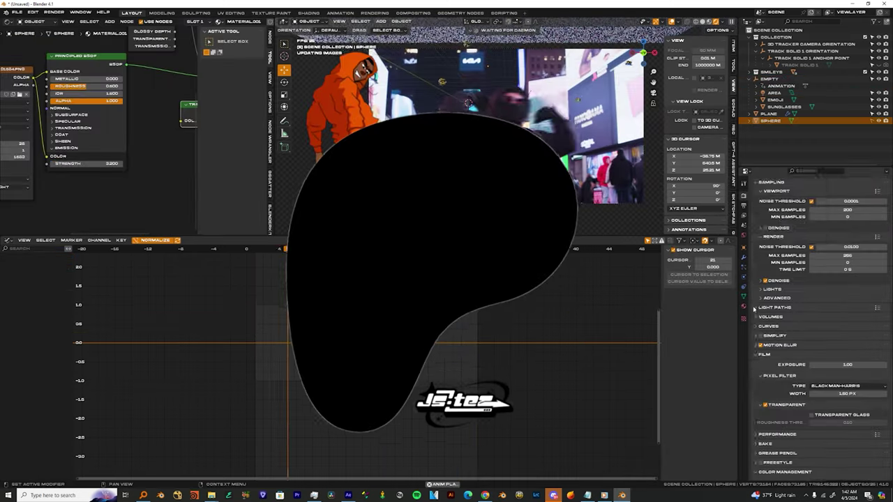
Render the smiley scene in Blender and transfer frames 0001 to 0028 from tmp into the smile 2 DONE folder
key(F12)
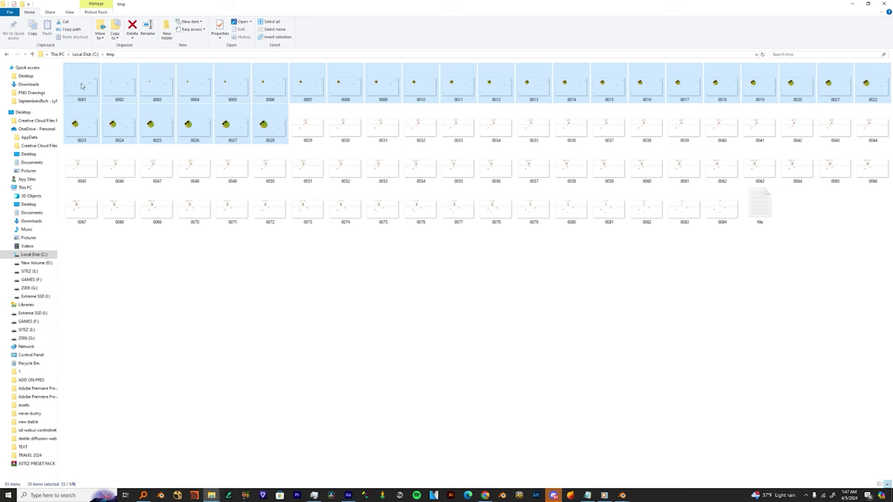
click(348, 496)
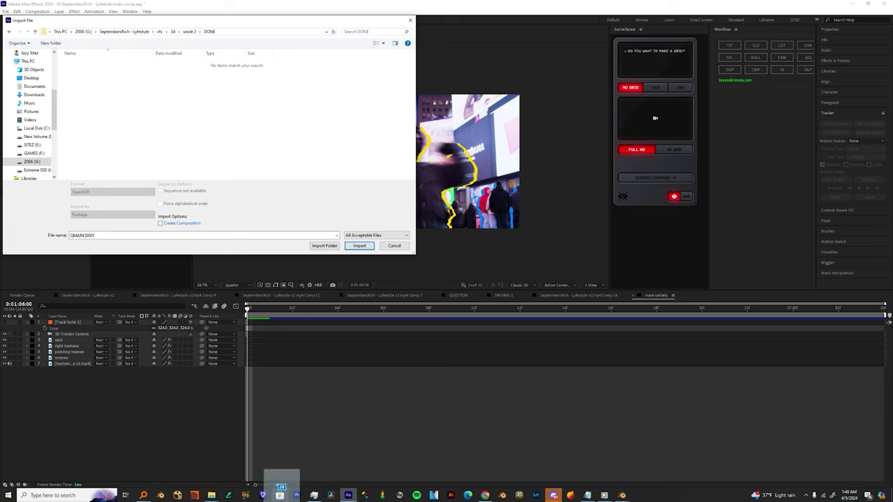
mouse_move(211, 496)
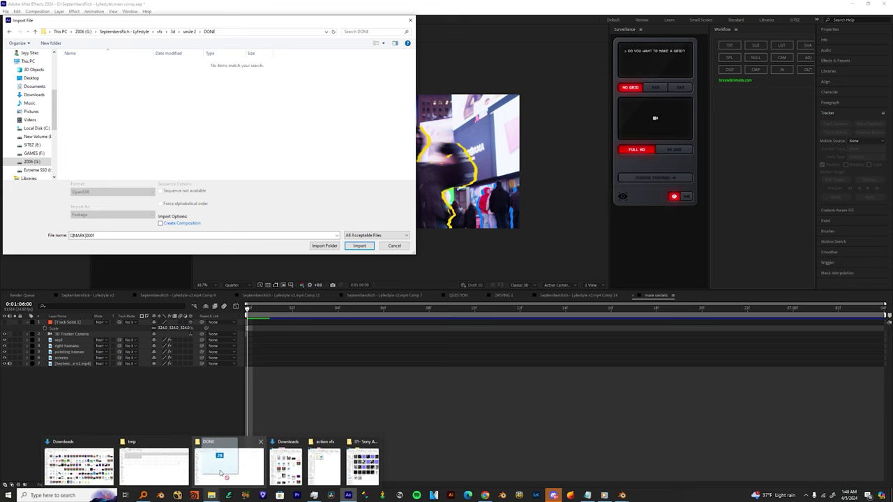
drag(222, 473, 235, 305)
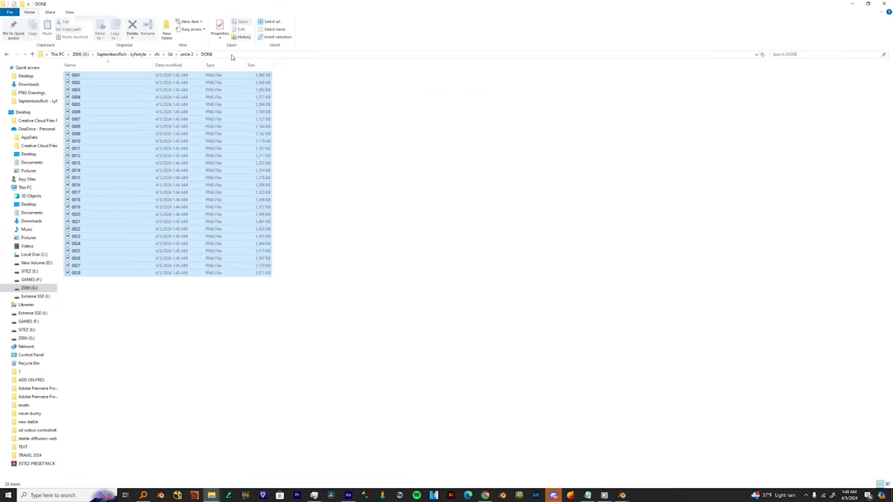
click(233, 55)
Apply Fit to Comp to the screens layer in the more smilets composition
right_click(250, 360)
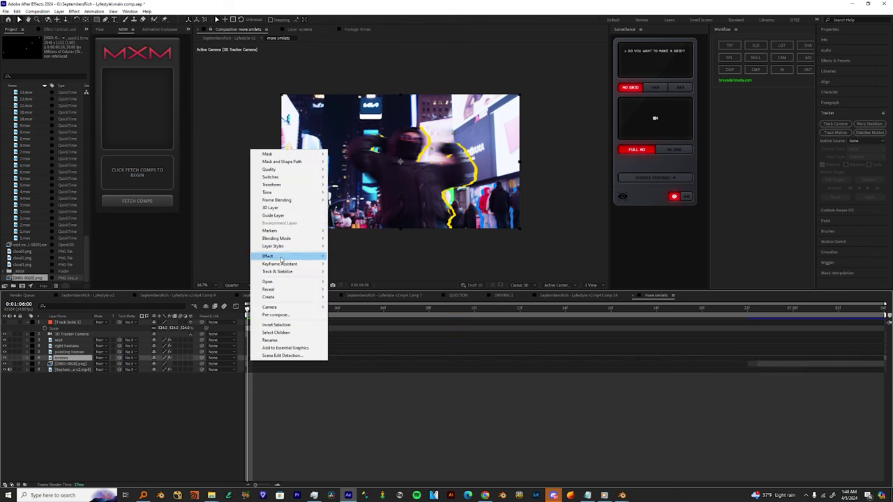
mouse_move(279, 184)
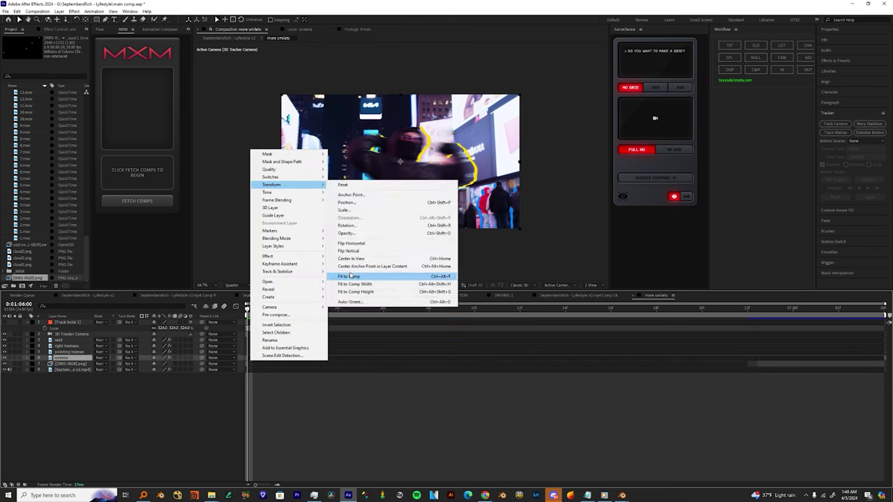
click(355, 276)
Interpret the [0001-0028].png sequence footage at an assumed frame rate of 24 fps
click(185, 364)
right_click(40, 278)
mouse_move(69, 328)
click(163, 328)
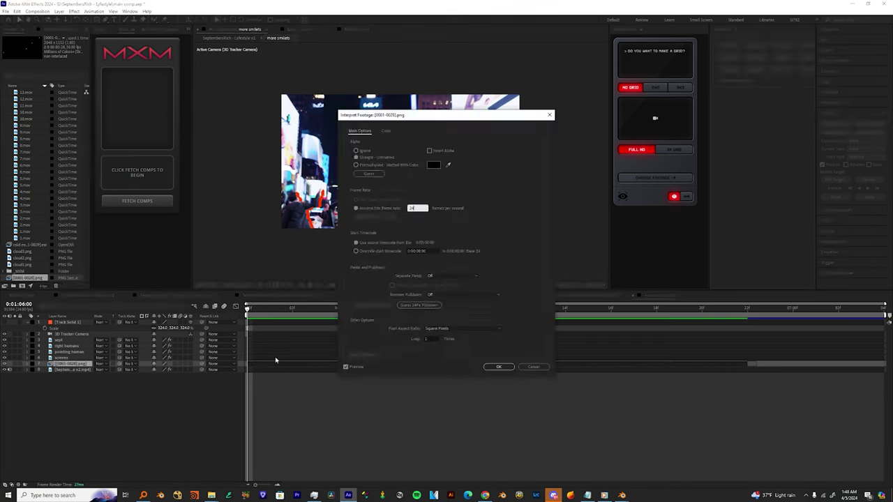
text(24)
key(Return)
Extend the [0001-0028].png layer to the end of the composition and fit it to the comp size
drag(748, 363, 884, 363)
key(space)
right_click(78, 363)
mouse_move(99, 188)
click(177, 280)
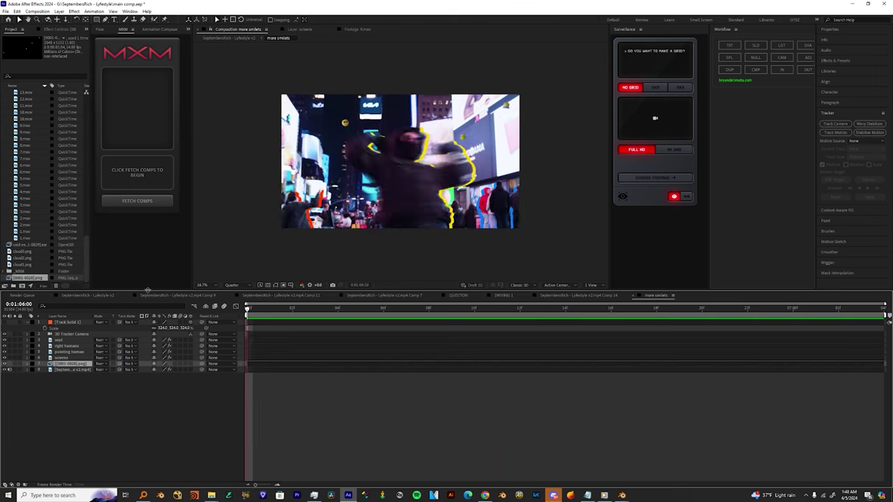
key(space)
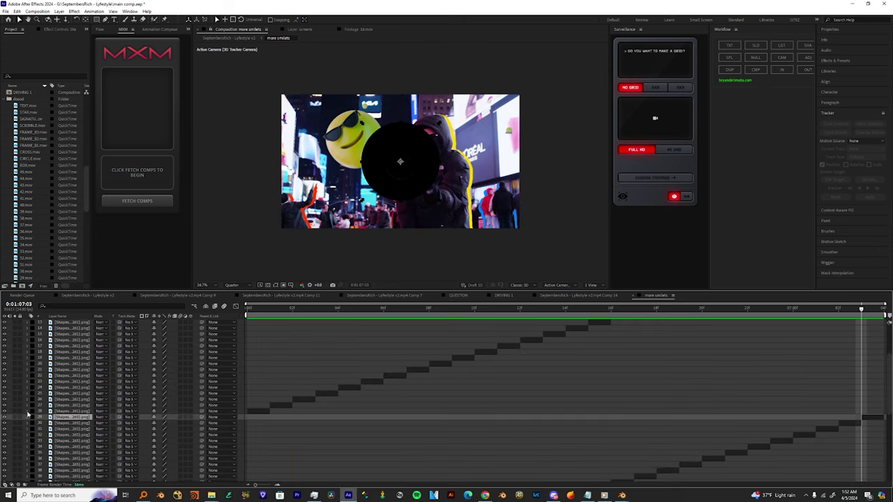
Delete every other Shapes image layer from the second staggered sequence in the timeline
scroll(277, 440, down, 5)
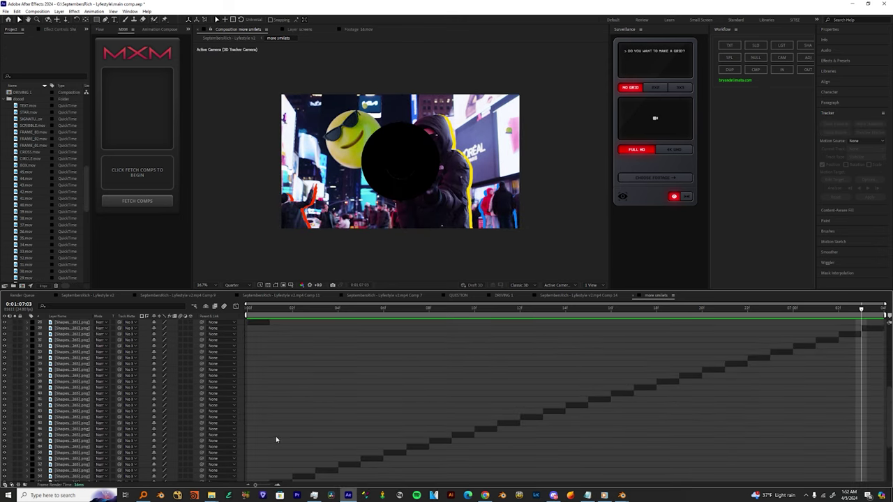
scroll(277, 440, up, 1)
click(72, 334)
scroll(261, 460, down, 2)
click(261, 472)
click(310, 459)
key(ctrl+z)
ctrl+click(310, 459)
ctrl+click(350, 447)
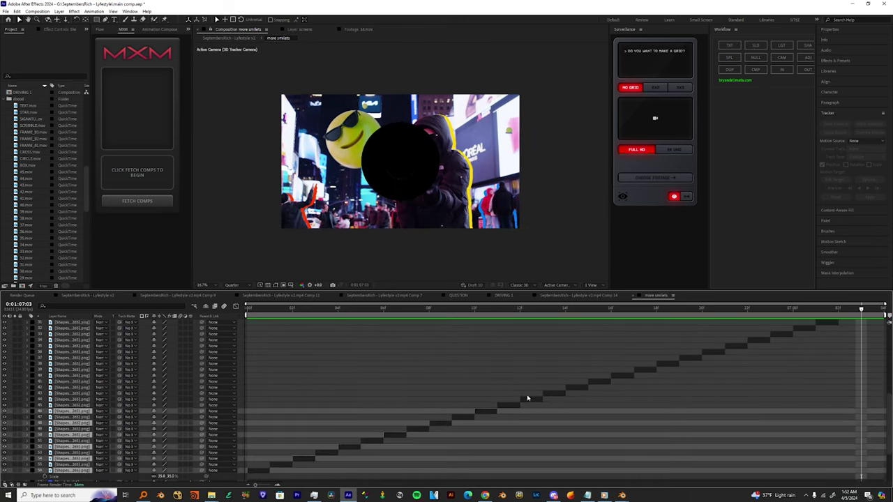
ctrl+click(530, 399)
scroll(728, 376, up, 1)
ctrl+click(759, 358)
ctrl+click(804, 346)
ctrl+click(850, 334)
key(Delete)
drag(275, 372, 716, 322)
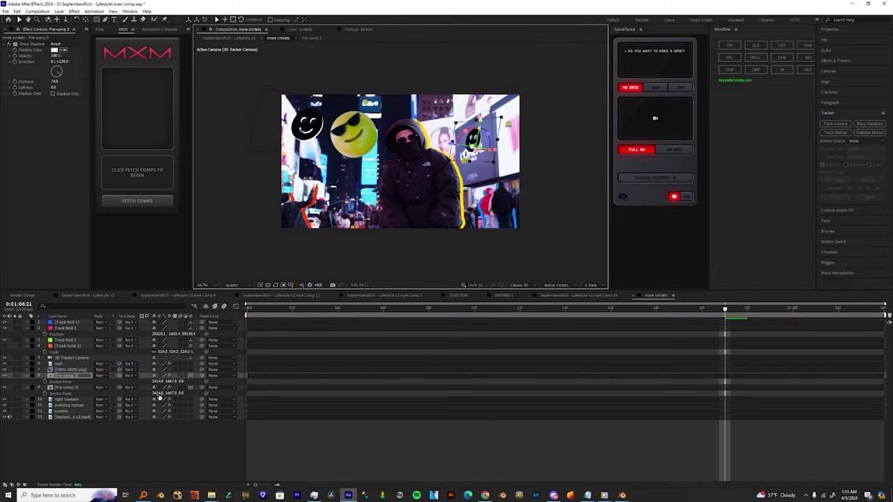
Play back the composition to review the tracked smiley graphics around the man
key(space)
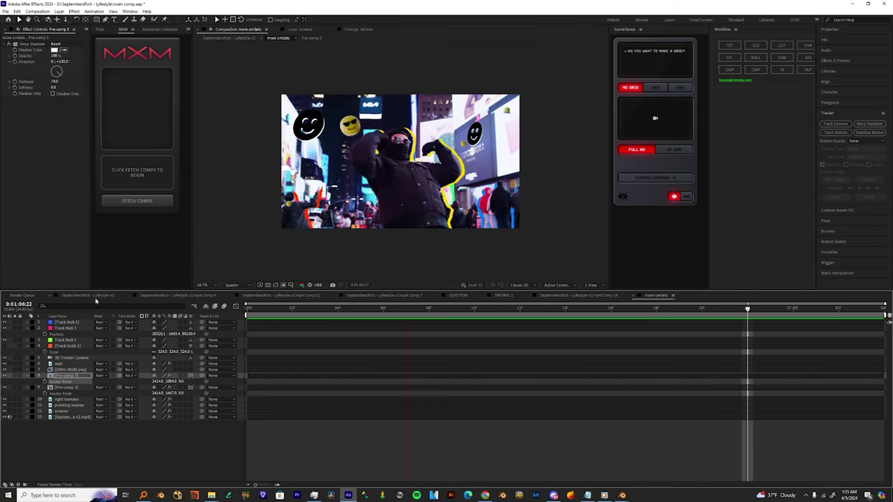
Copy the right humans layer's Drop Shadow onto the [0001-0028].png layer and change its shadow color to white
click(67, 400)
click(40, 193)
click(65, 370)
key(ctrl+v)
click(54, 50)
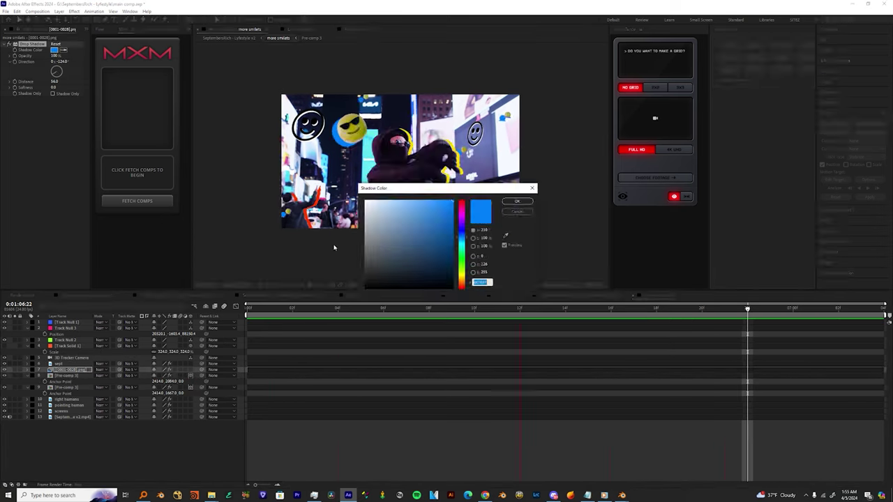
drag(381, 230, 219, 184)
key(Return)
Set the smiley render's shadow distance to about 23 with a direction of about -58°, and play it back
key(space)
drag(54, 73, 78, 76)
drag(79, 76, 54, 72)
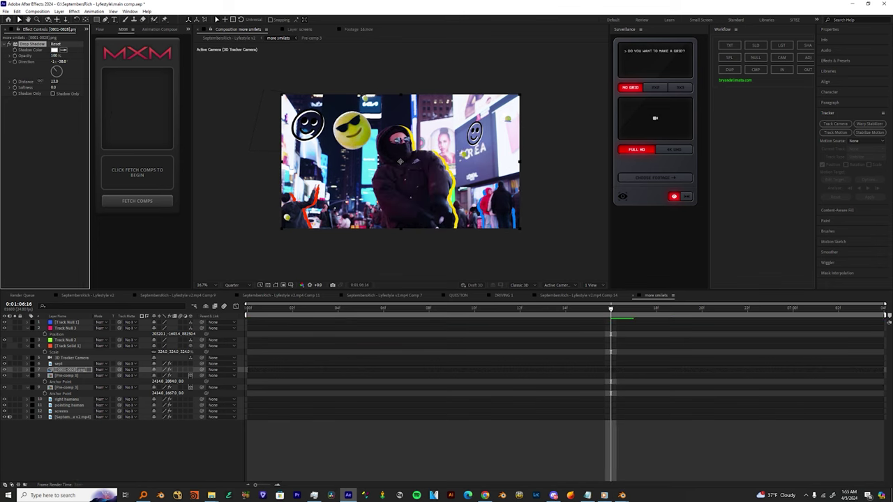
key(space)
Add a second Drop Shadow to the sept layer and make its shadow color white
click(59, 363)
key(ctrl+space)
text(drop)
key(Return)
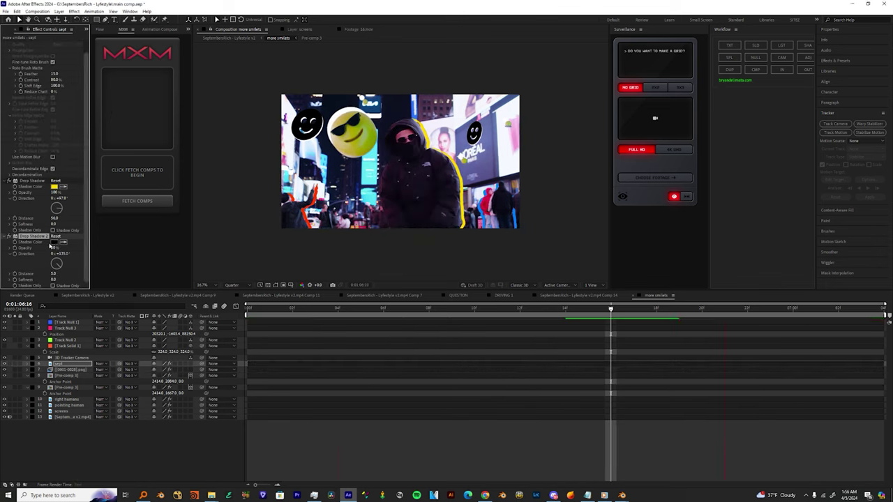
click(55, 242)
click(368, 203)
key(Return)
Set the sept layer's white shadow to a distance of about 102 and a direction of about 88°, and play it back
drag(54, 273, 143, 273)
drag(60, 267, 62, 263)
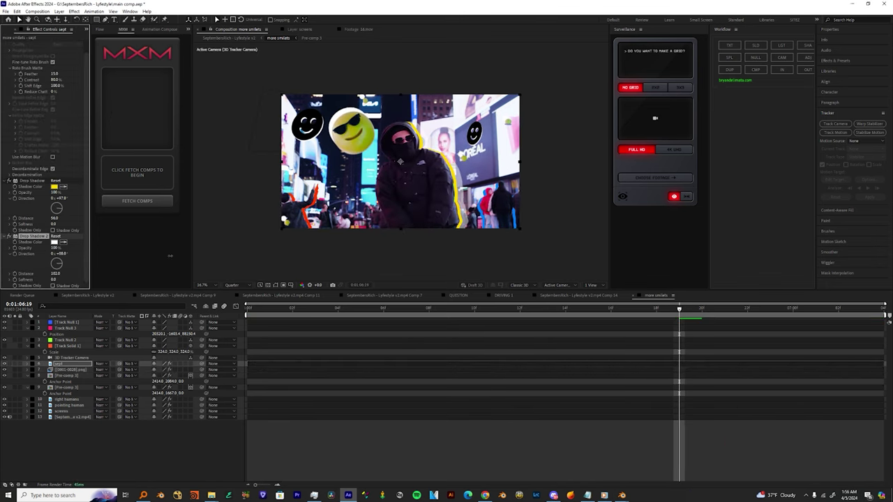
key(space)
Preview the hand-drawn CIRCLE.mov and FRAME_01.mov footage and add FRAME_01.mov as the top layer of the more smilets comp
click(9, 29)
click(33, 179)
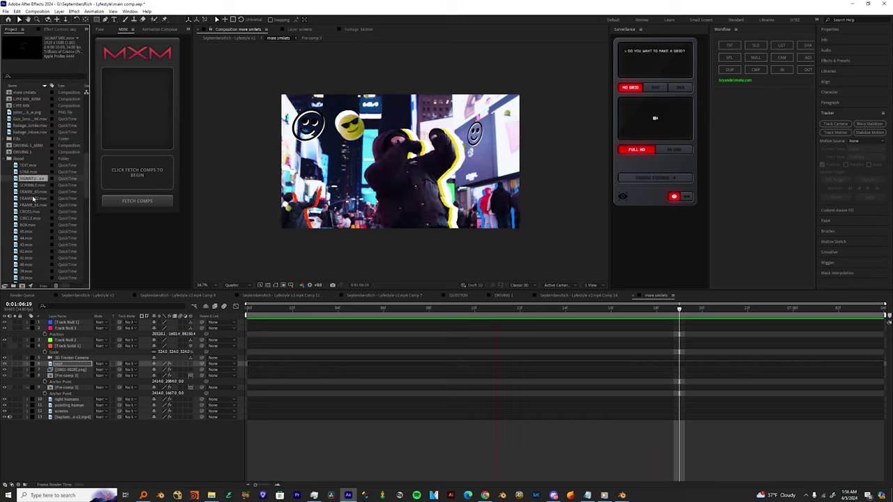
double_click(31, 218)
click(35, 192)
click(37, 205)
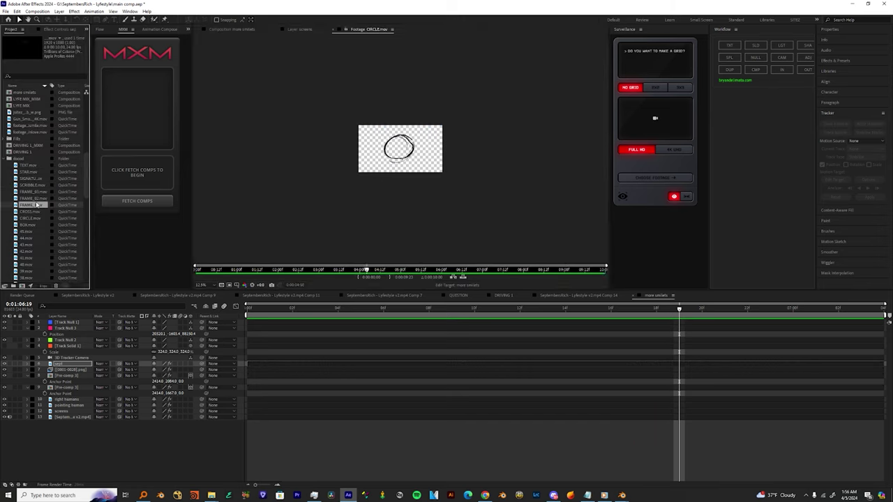
double_click(37, 205)
drag(35, 205, 74, 322)
Scale the FRAME_01.mov layer to about 140% and move it between the 3D Tracker Camera and sept layers
key(s)
drag(162, 327, 176, 328)
key(g)
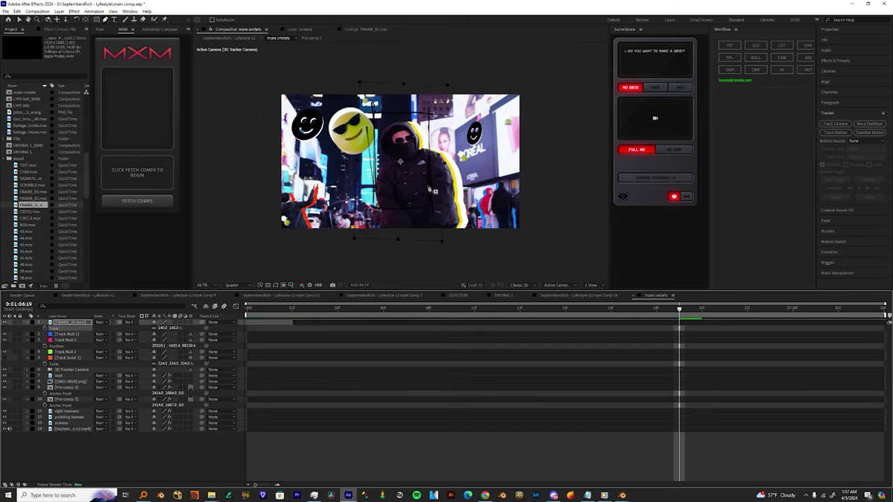
drag(70, 323, 87, 365)
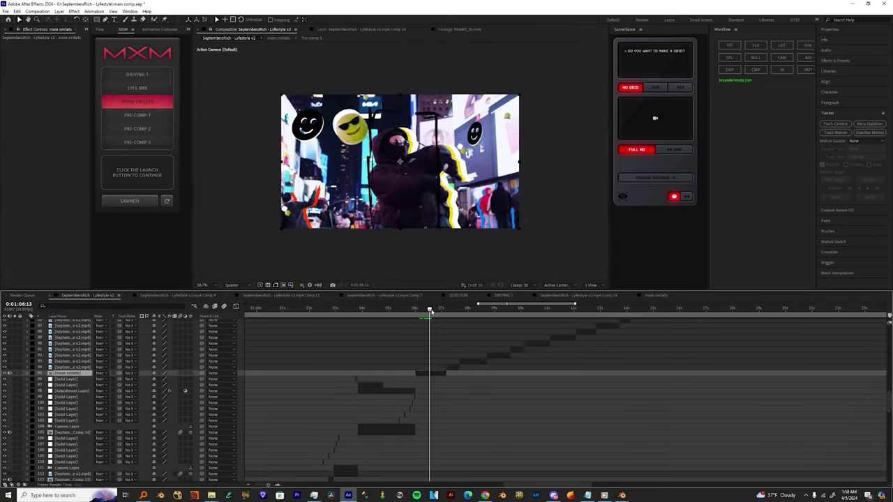
Open the more smilets comp from the main timeline and apply Hue Shift to its base video layer
drag(429, 310, 423, 312)
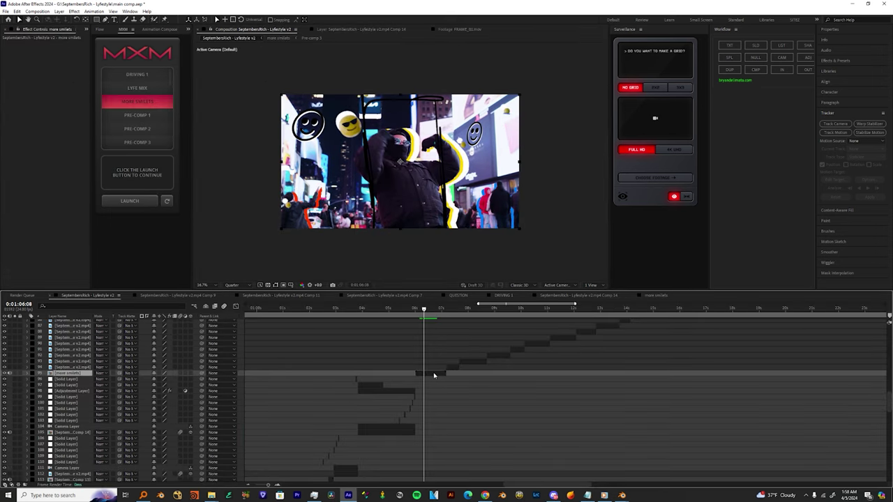
double_click(433, 375)
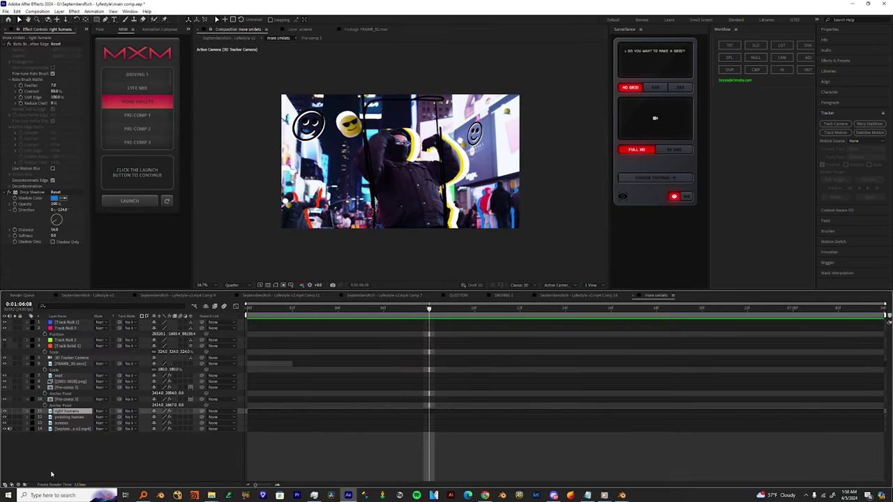
click(67, 431)
key(ctrl+space)
text(hue)
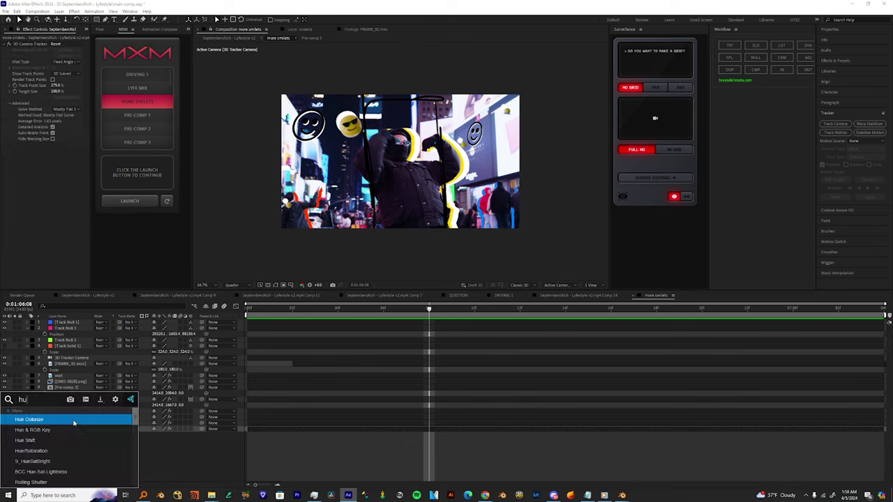
key(Down)
key(Down)
key(Return)
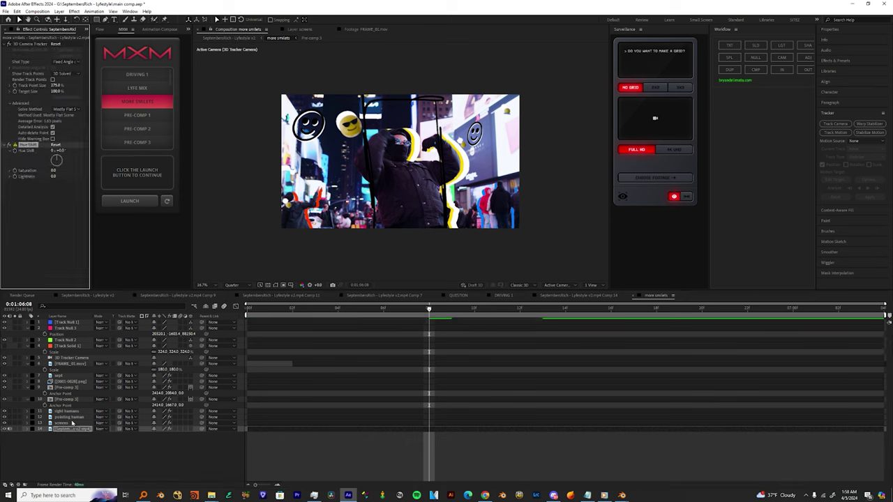
Set the base video's Hue Shift to about 186° and its saturation to about -56, and play it back
drag(61, 152, 125, 153)
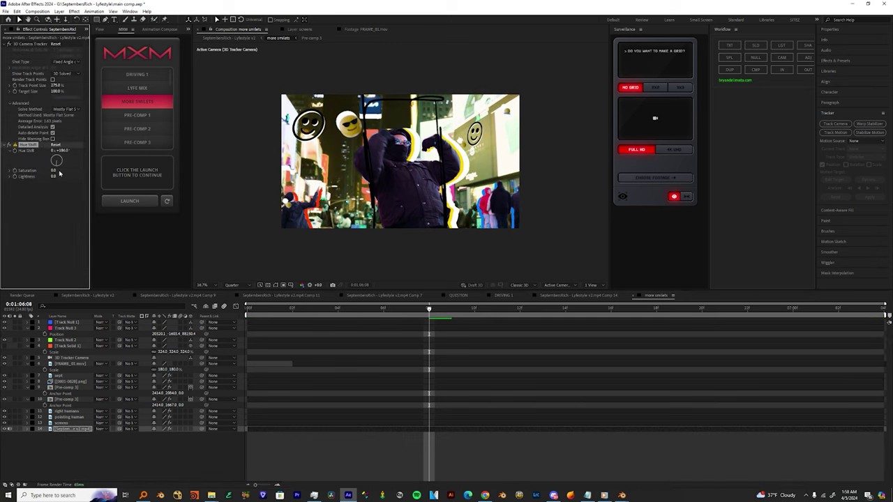
drag(59, 172, 39, 173)
key(space)
Animate the Hue Shift from 0° at the comp's start to a strongly rotated hue at 0:01:07:03, and play it back
click(247, 309)
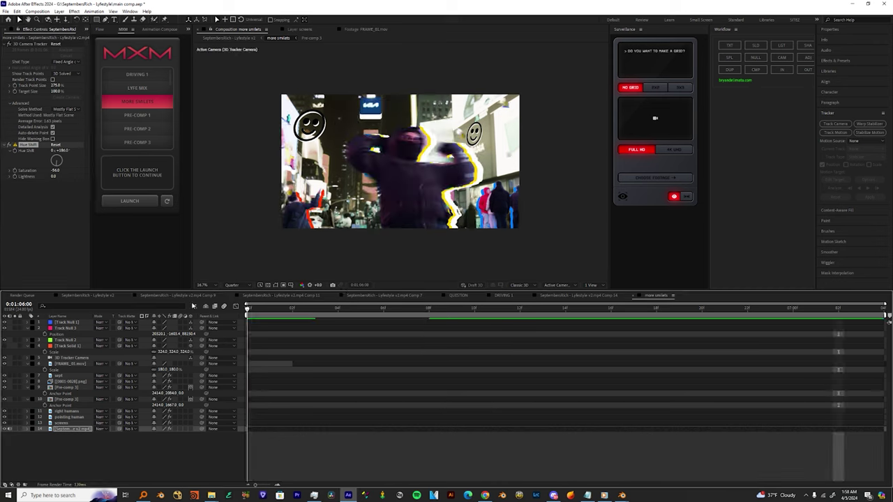
click(62, 150)
text(0)
key(Return)
drag(248, 307, 861, 307)
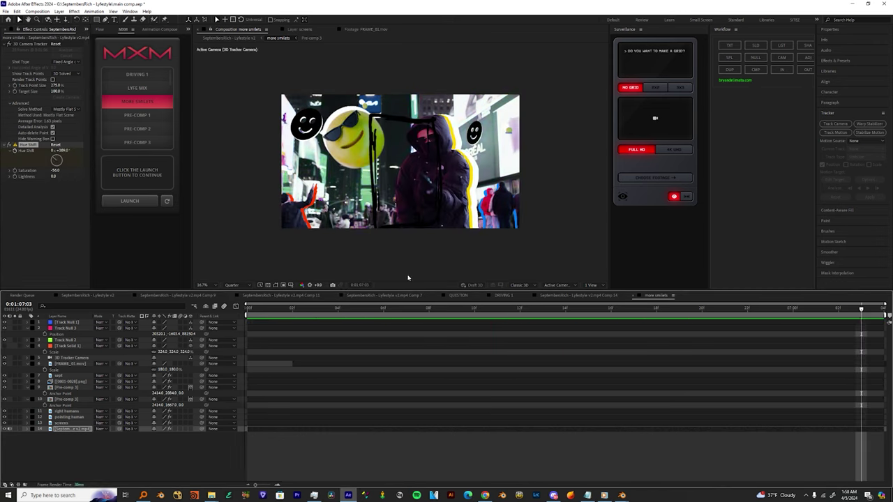
drag(65, 152, 606, 223)
key(space)
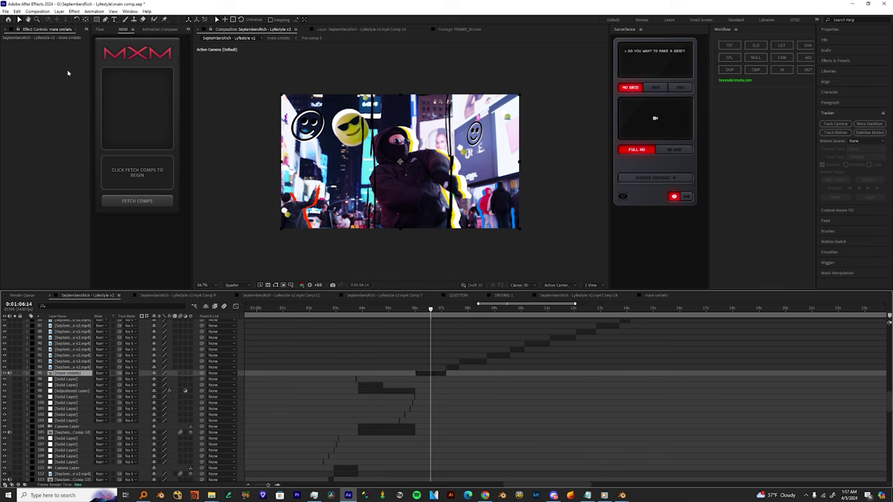
Fetch the project's comps in MXM and launch the effect on the more smilets comp
click(143, 202)
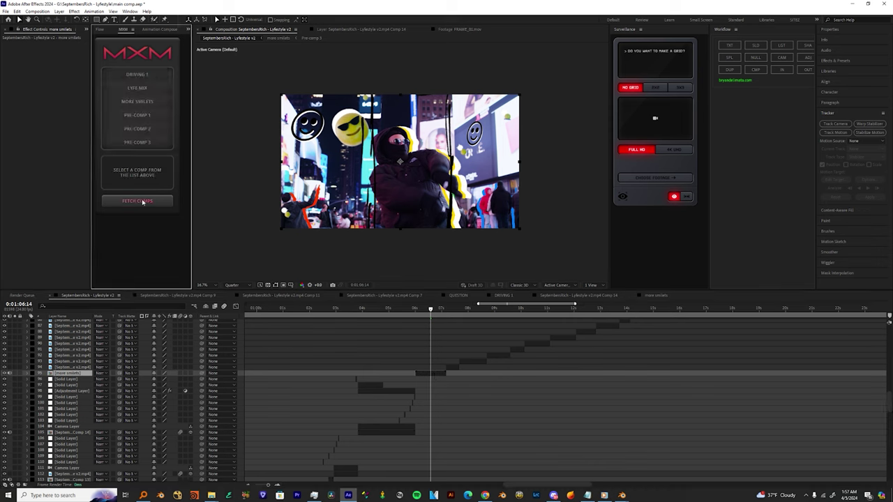
click(136, 103)
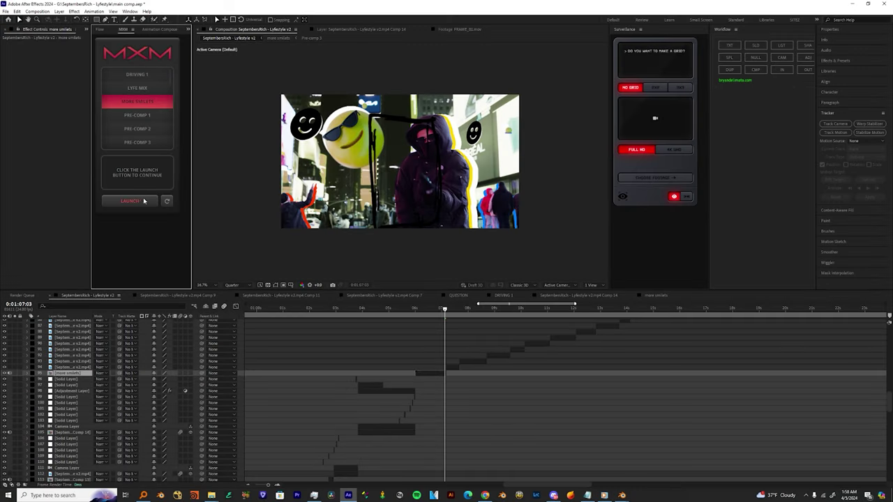
click(140, 201)
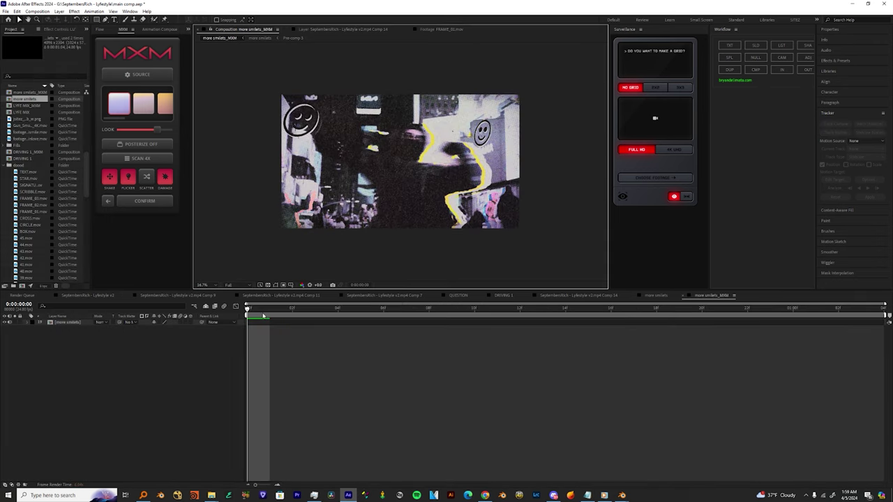
Move to frame 6 of the more smilets_MXM comp, turn on MXM's posterize setting and try the scatter and damage options
drag(264, 316, 383, 310)
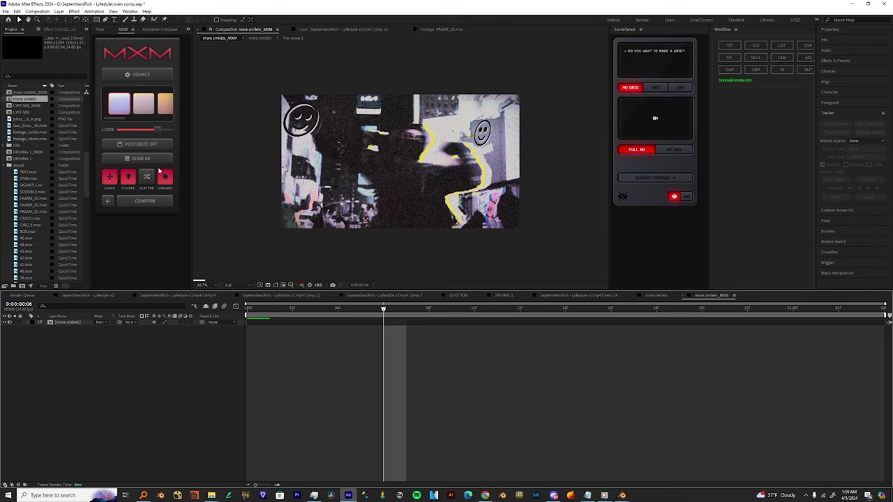
click(161, 174)
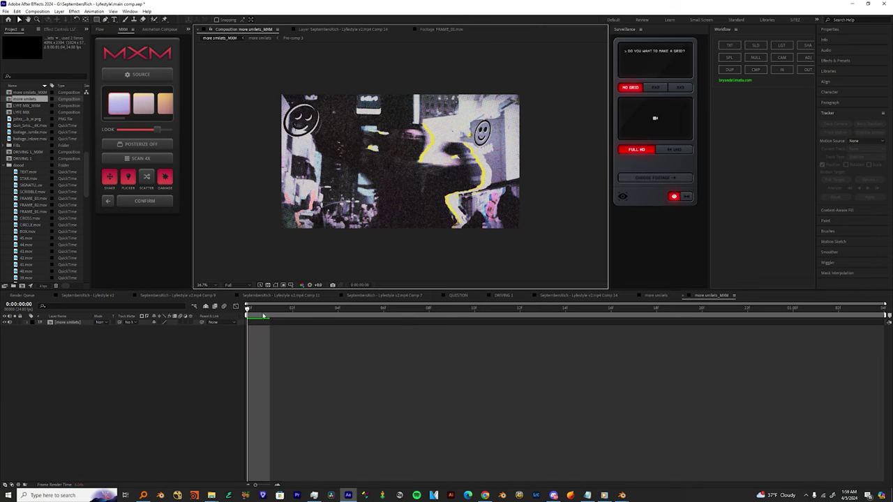
drag(266, 309, 383, 309)
click(145, 162)
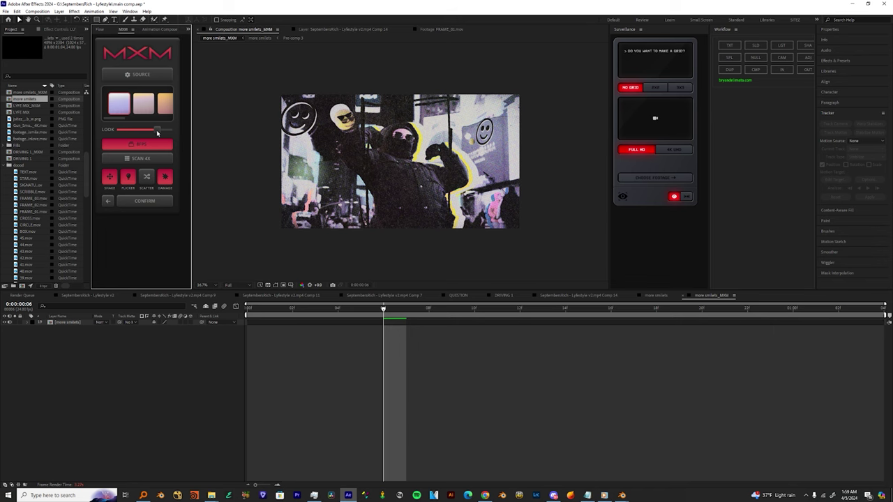
click(147, 177)
click(147, 177)
Choose the second texture in MXM's source settings and adjust its intensity to about the middle of the range
click(137, 75)
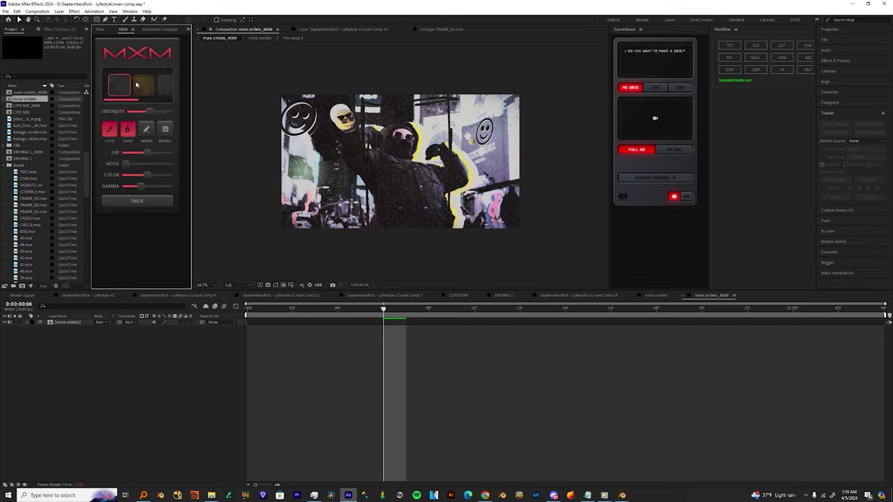
mouse_move(148, 112)
mouse_down()
mouse_move(131, 114)
mouse_move(139, 116)
mouse_up()
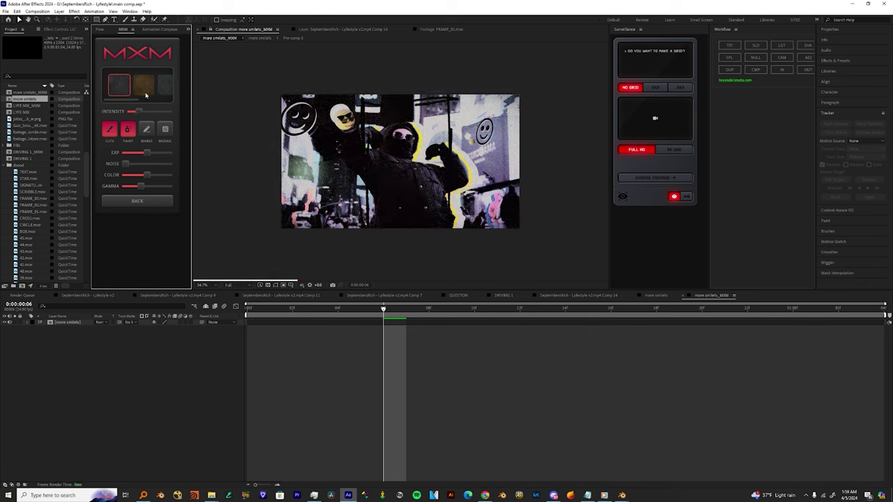
click(143, 84)
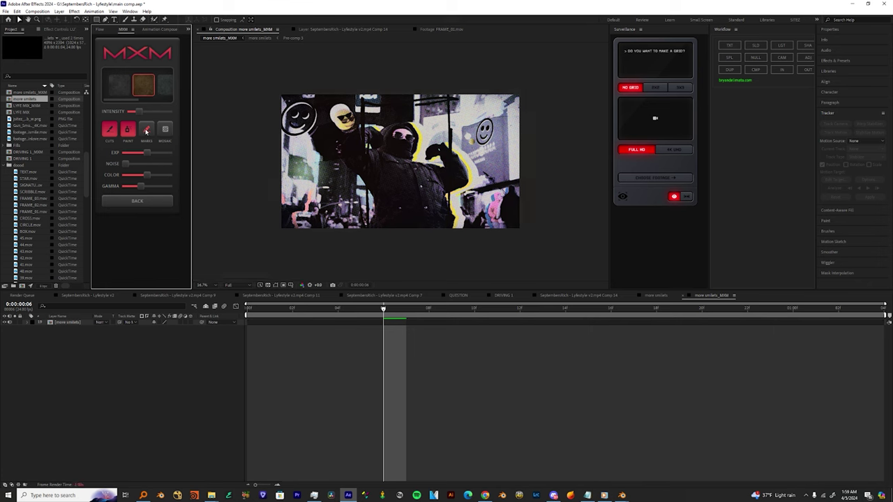
drag(138, 112, 148, 111)
Adjust the MXM source's exposure and gamma, leaving both slightly above their starting levels
drag(148, 154, 155, 189)
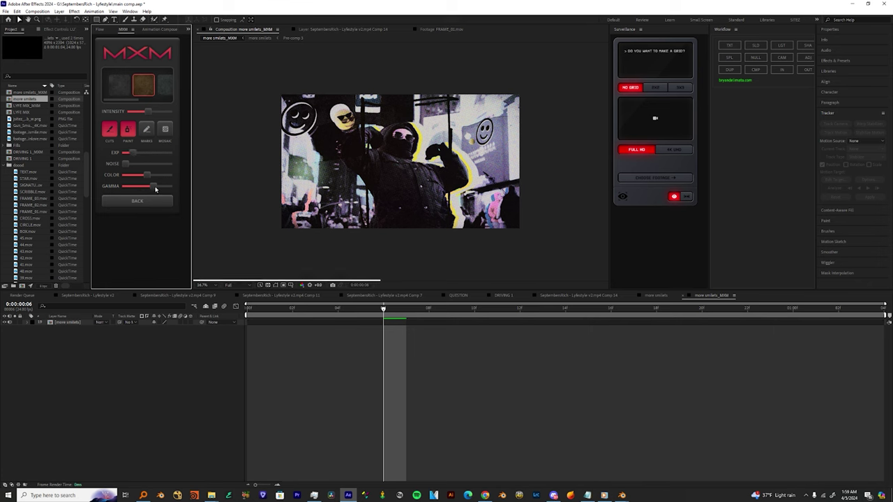
drag(156, 189, 143, 188)
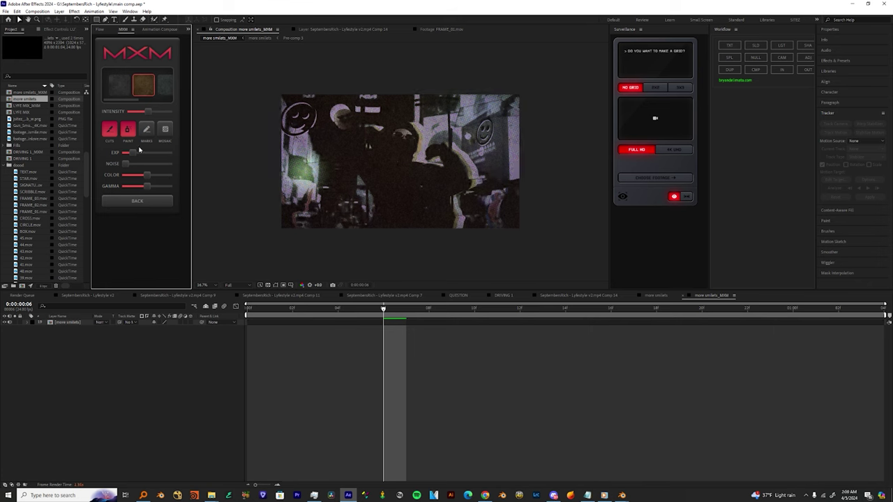
drag(133, 154, 149, 163)
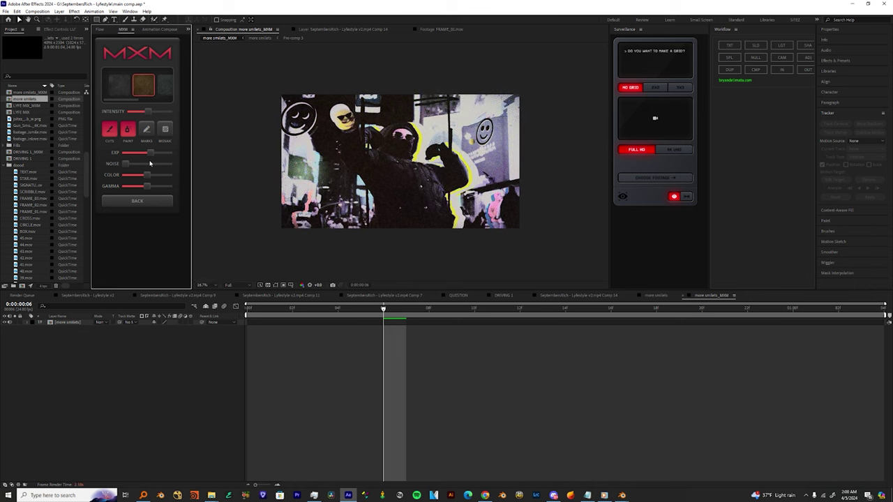
drag(149, 163, 143, 163)
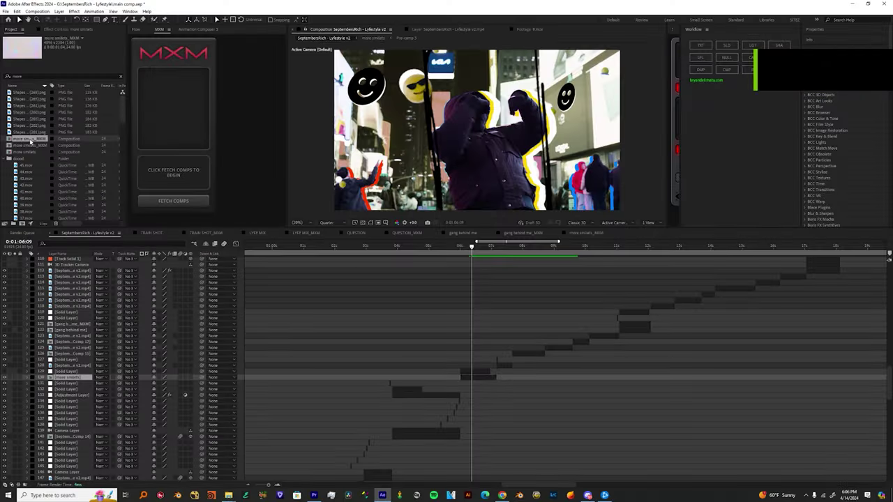
Place the more smilets_MXM comp above the more smilets layer in the main comp and open it at its first frame
drag(30, 139, 471, 380)
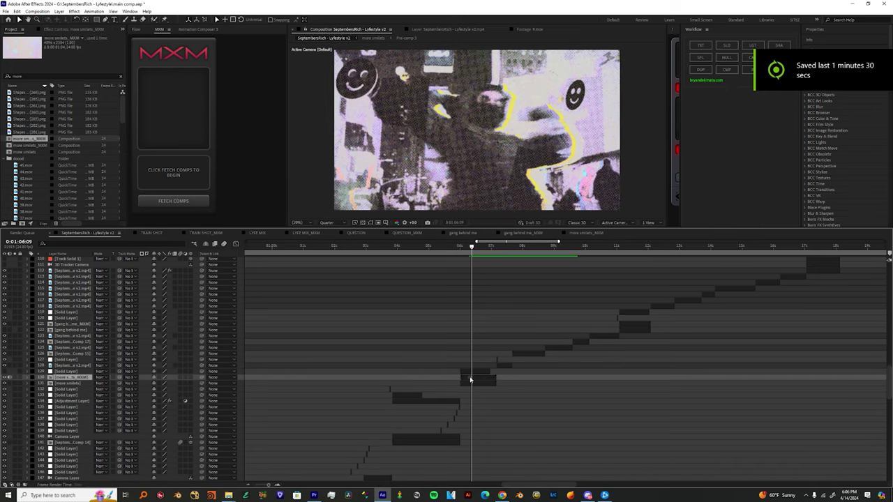
double_click(470, 380)
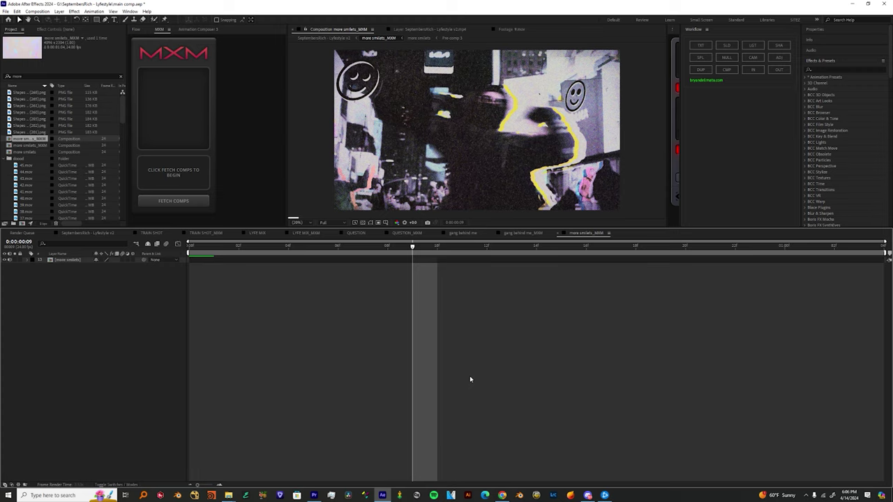
key(Home)
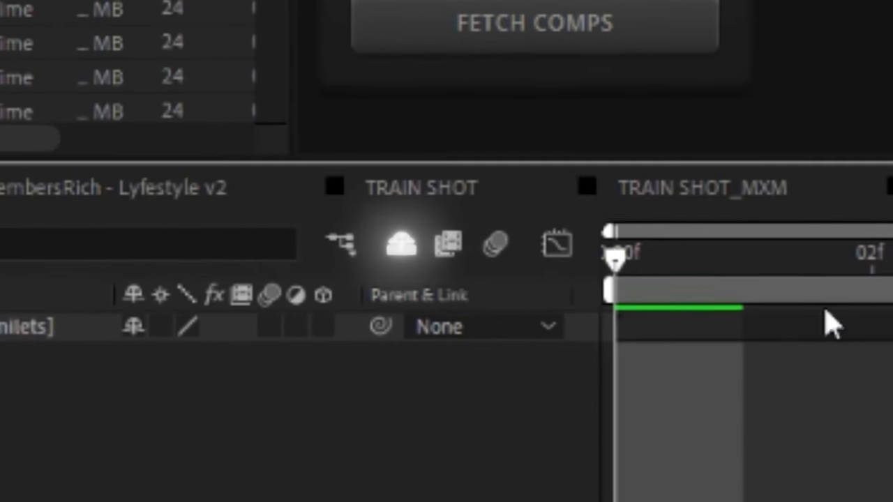
Reveal the hidden shy layers of the more smilets_MXM comp and advance one frame
click(403, 244)
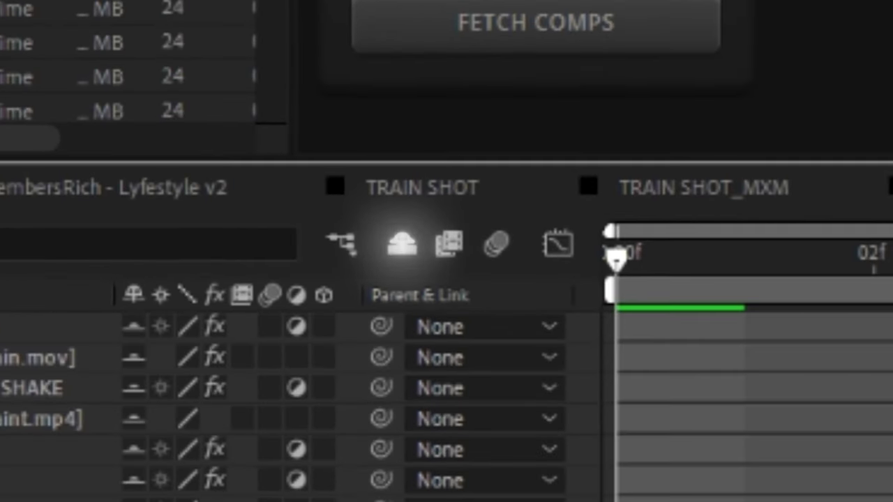
key(Page_Down)
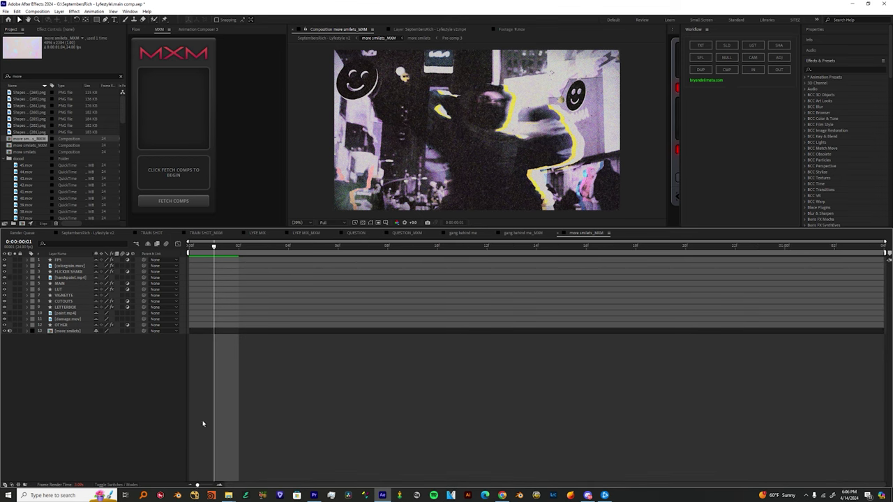
Inspect the paint.mp4, MAIN, VIGNETTE and CUTOUTS layers, and compare the shot with all MXM effect layers hidden and shown
click(244, 320)
click(227, 313)
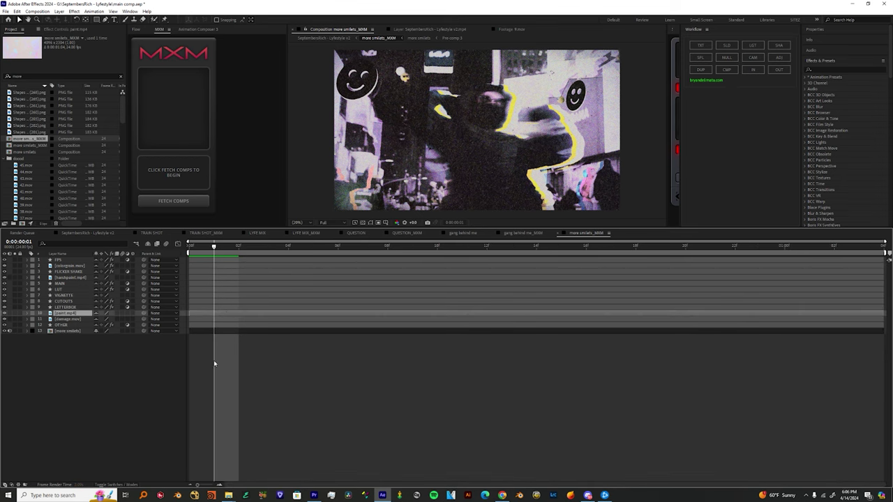
click(215, 284)
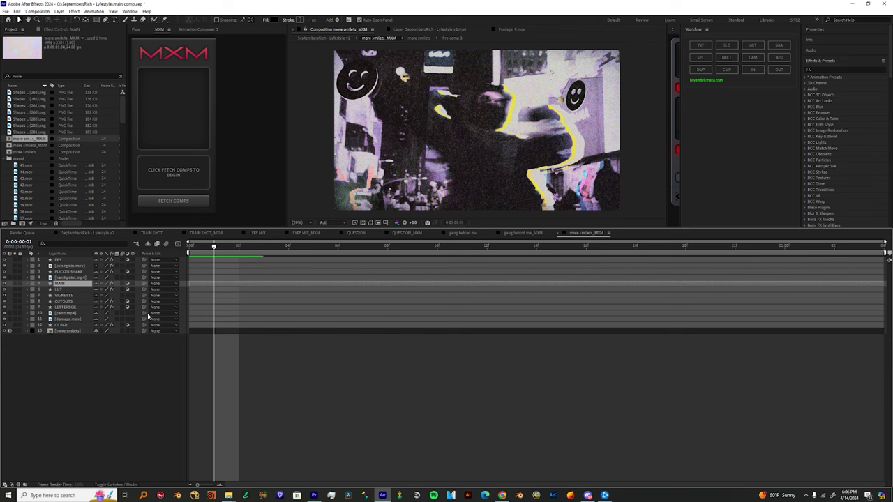
key(Page_Up)
click(67, 297)
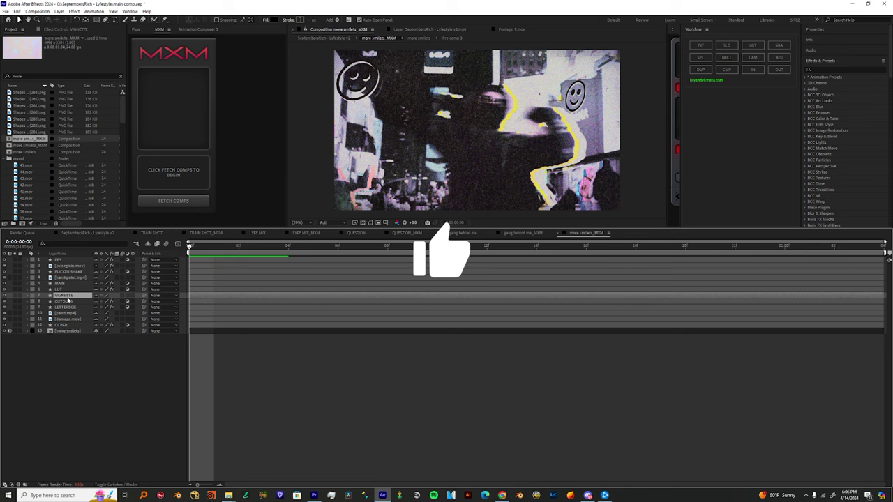
click(69, 301)
drag(5, 260, 5, 326)
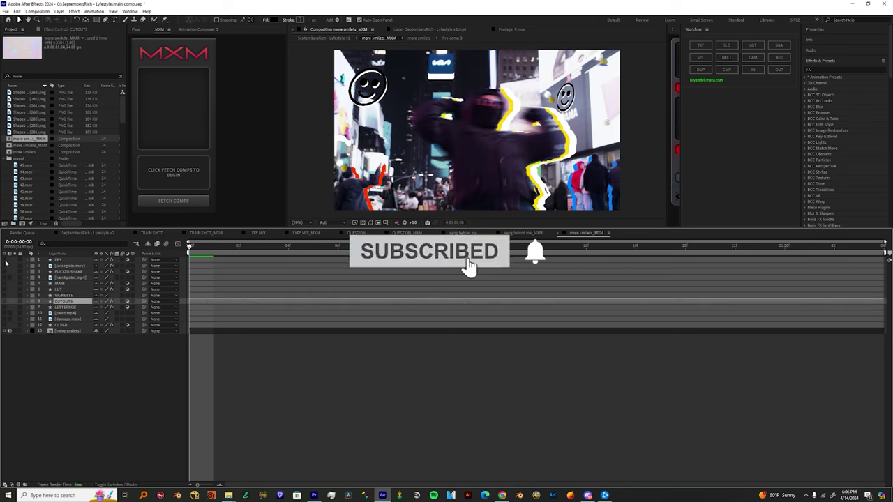
click(10, 323)
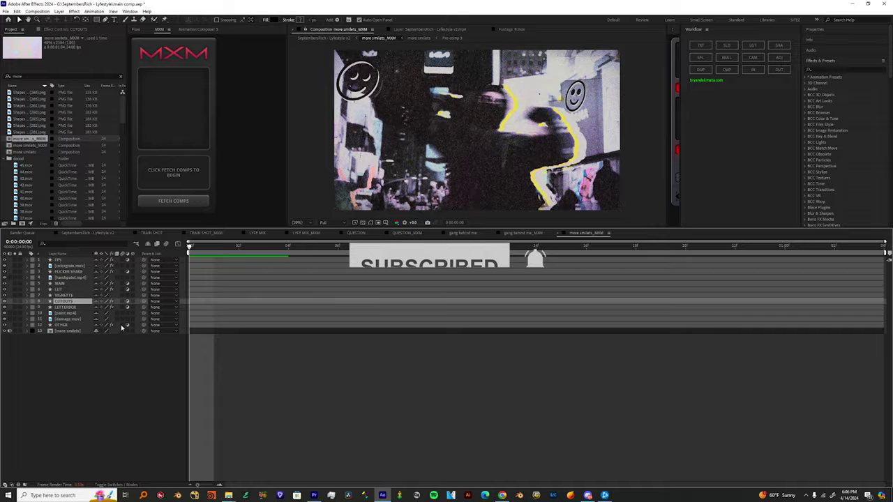